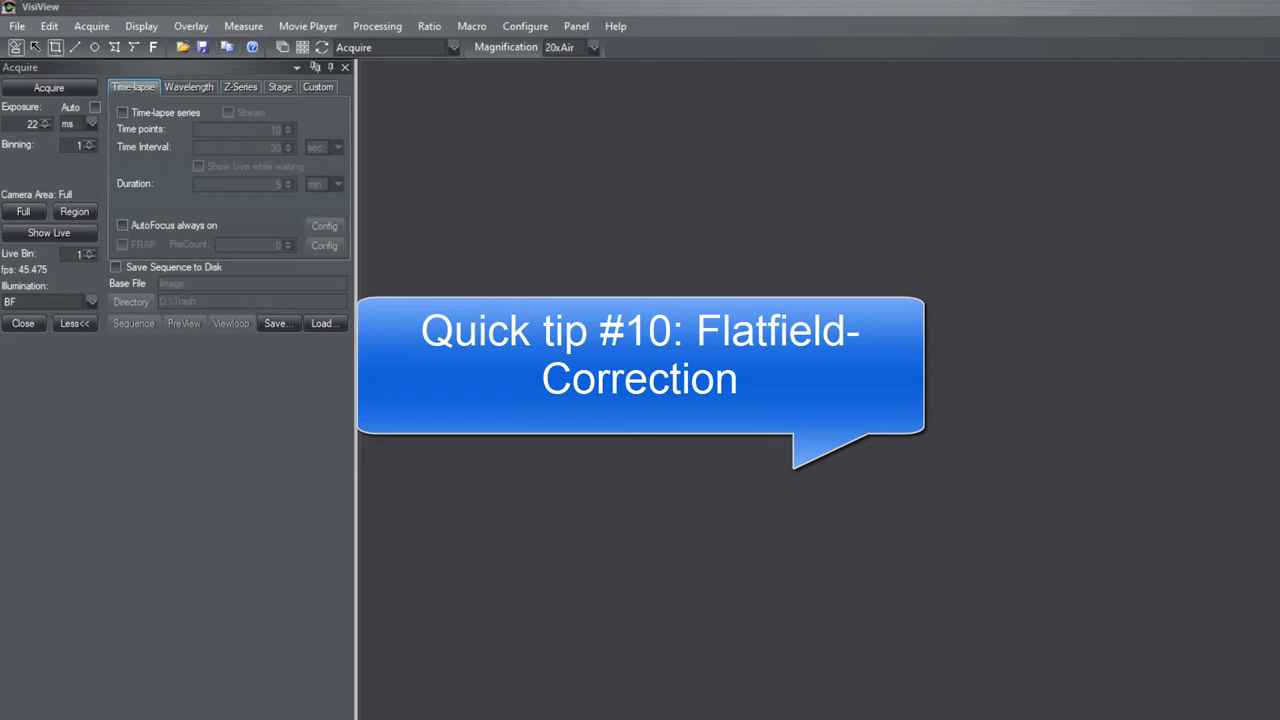
Switch the Acquire panel to the Wavelength tab to show the Flat Field option.
click(181, 88)
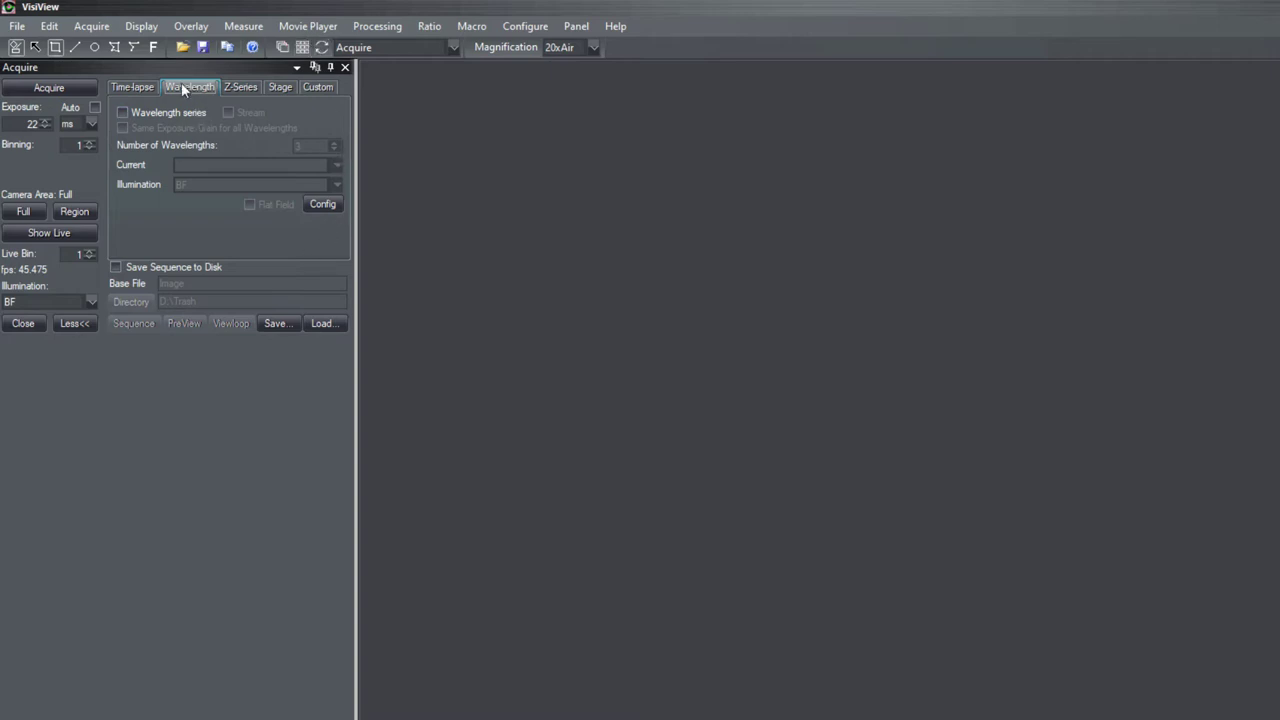
click(323, 205)
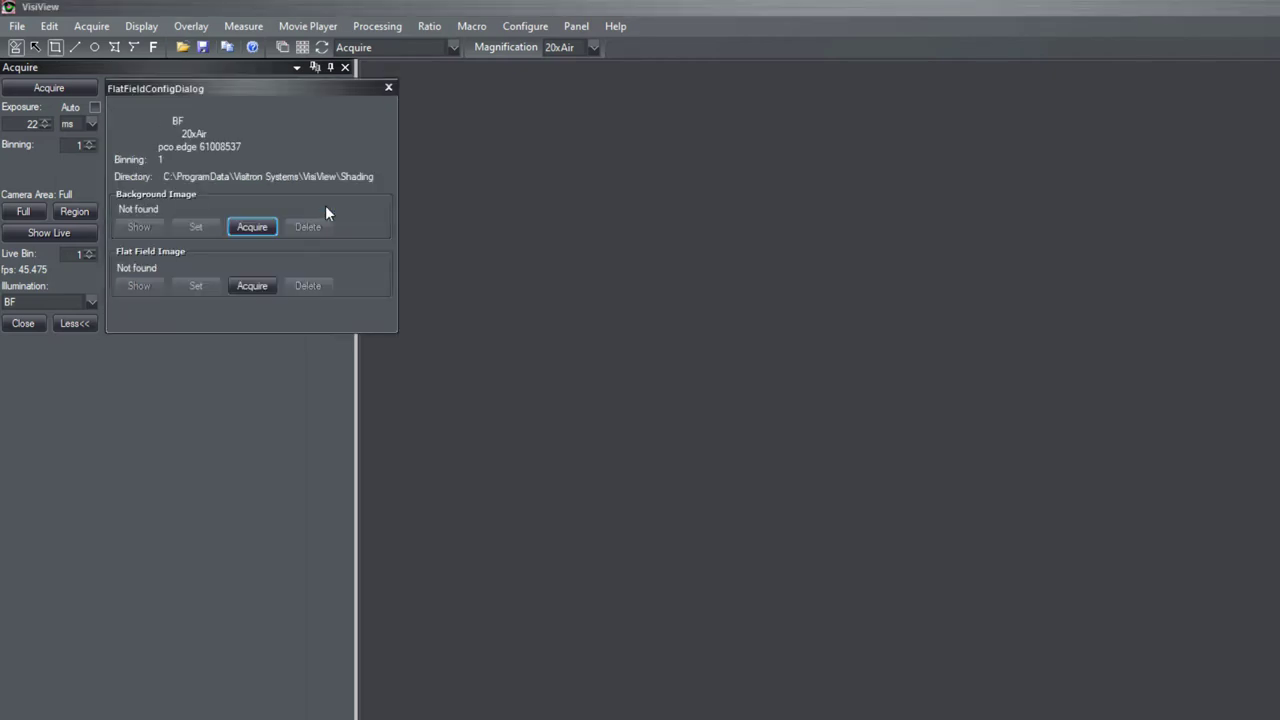
drag(244, 89, 497, 86)
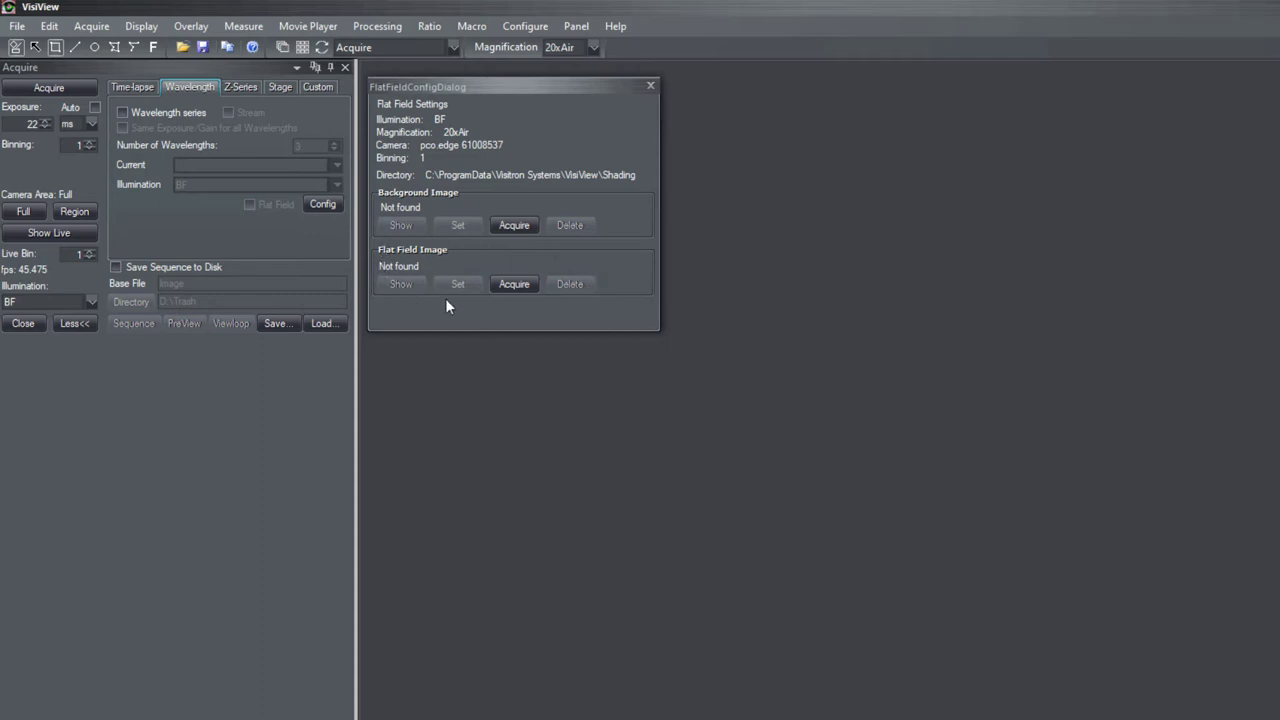
click(650, 86)
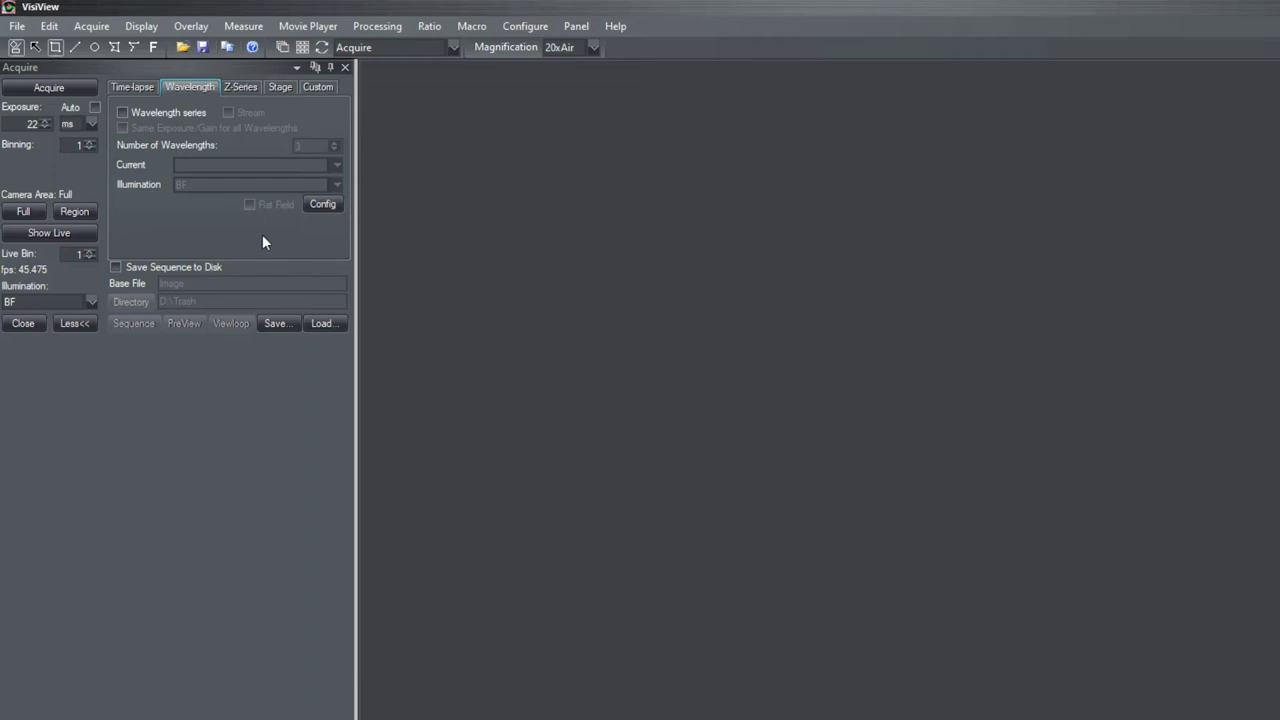
Acquire a camera frame and save it as the 20xAir BF background image, then close its window.
click(323, 205)
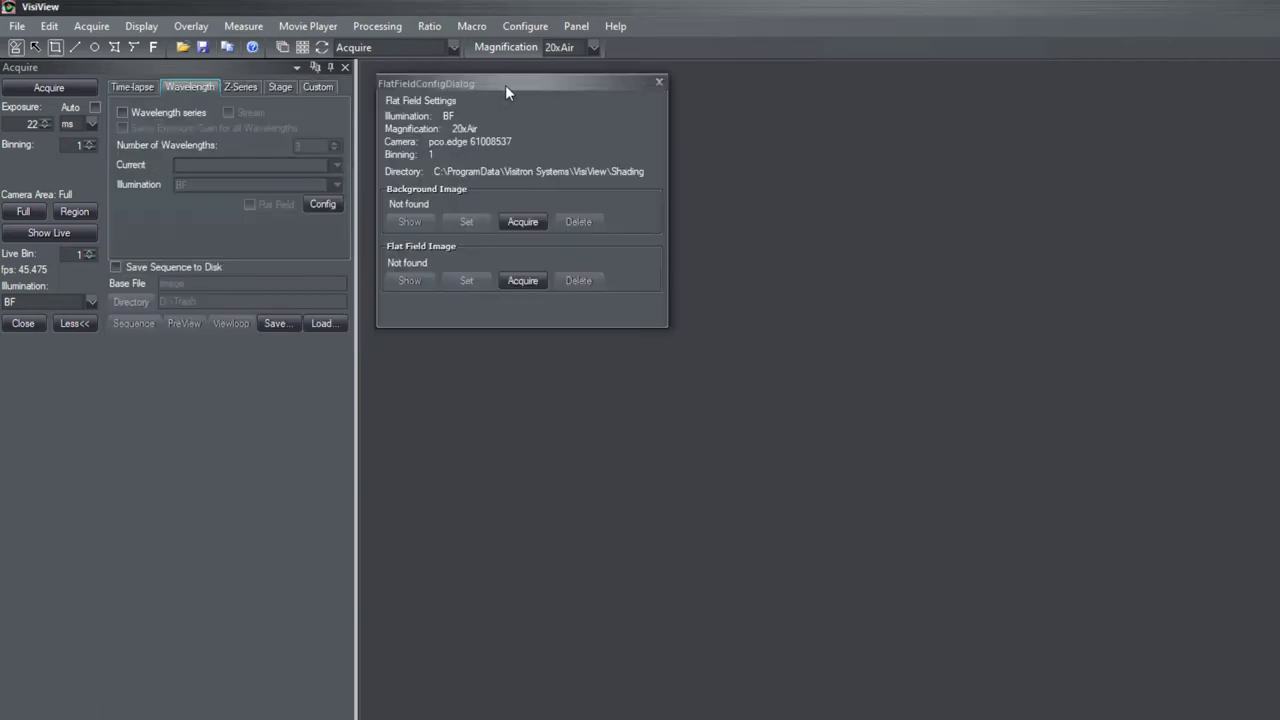
drag(520, 89, 502, 82)
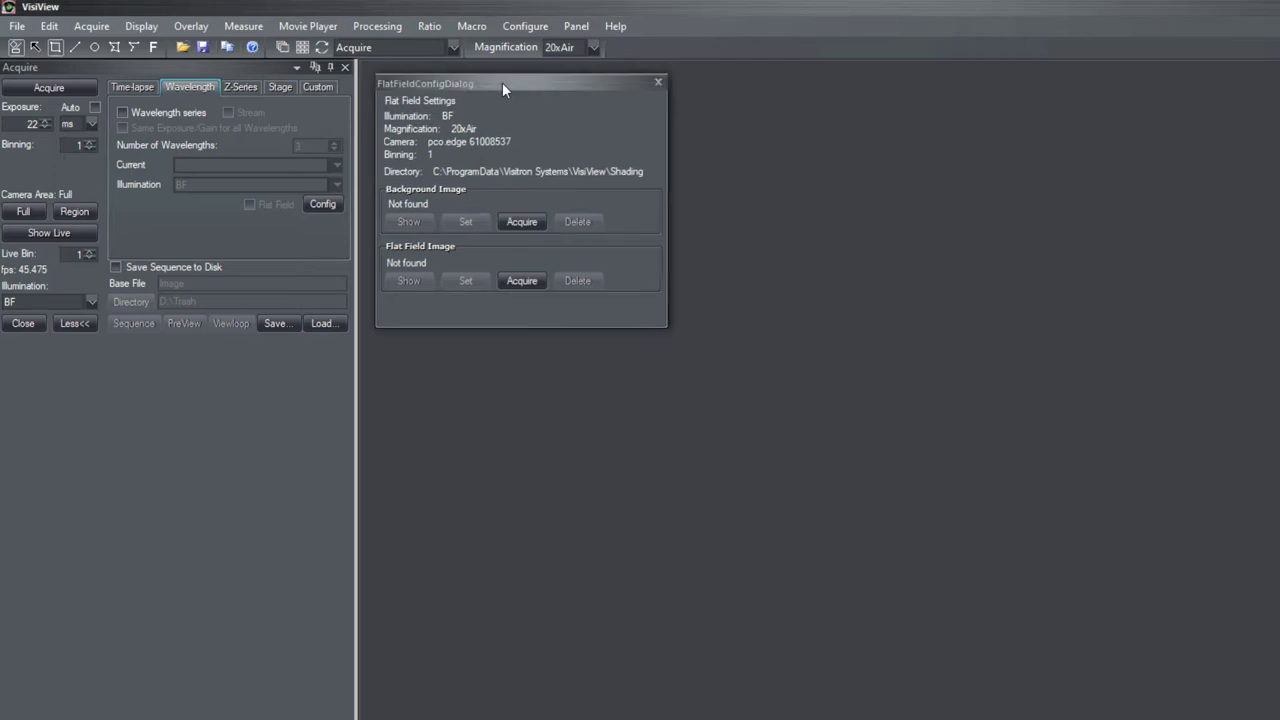
click(524, 222)
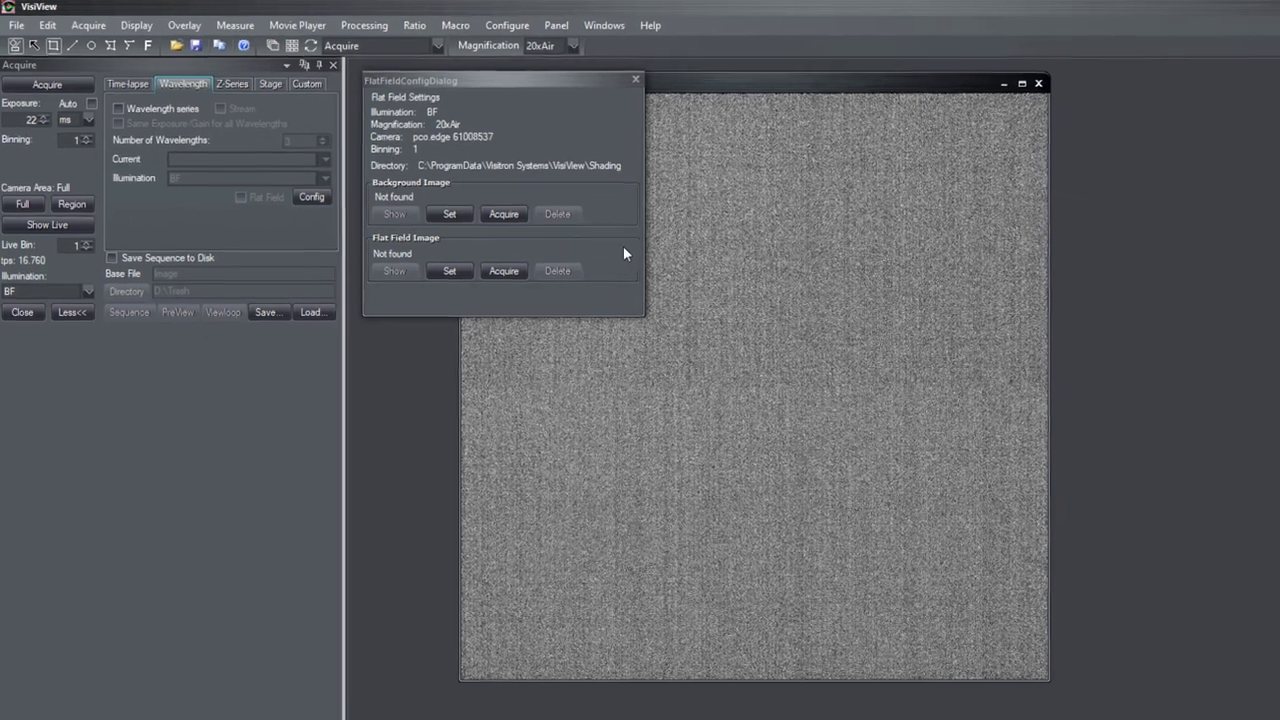
drag(758, 84, 1050, 84)
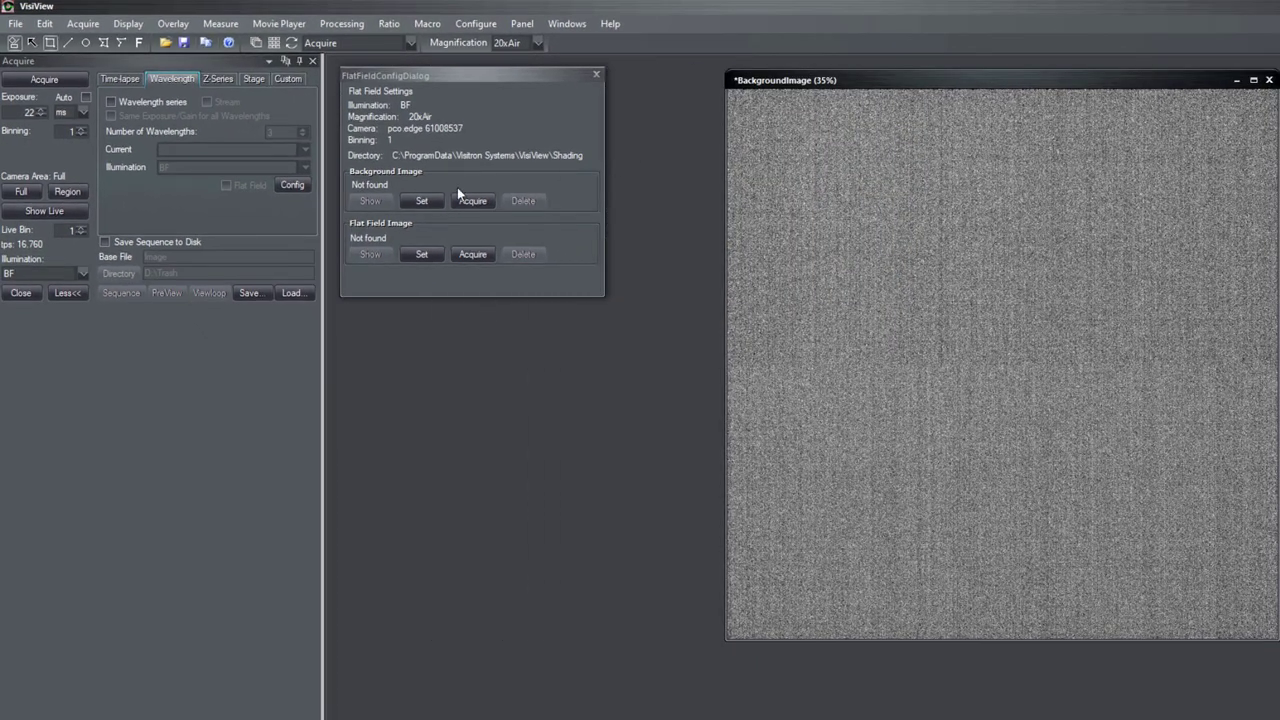
click(425, 201)
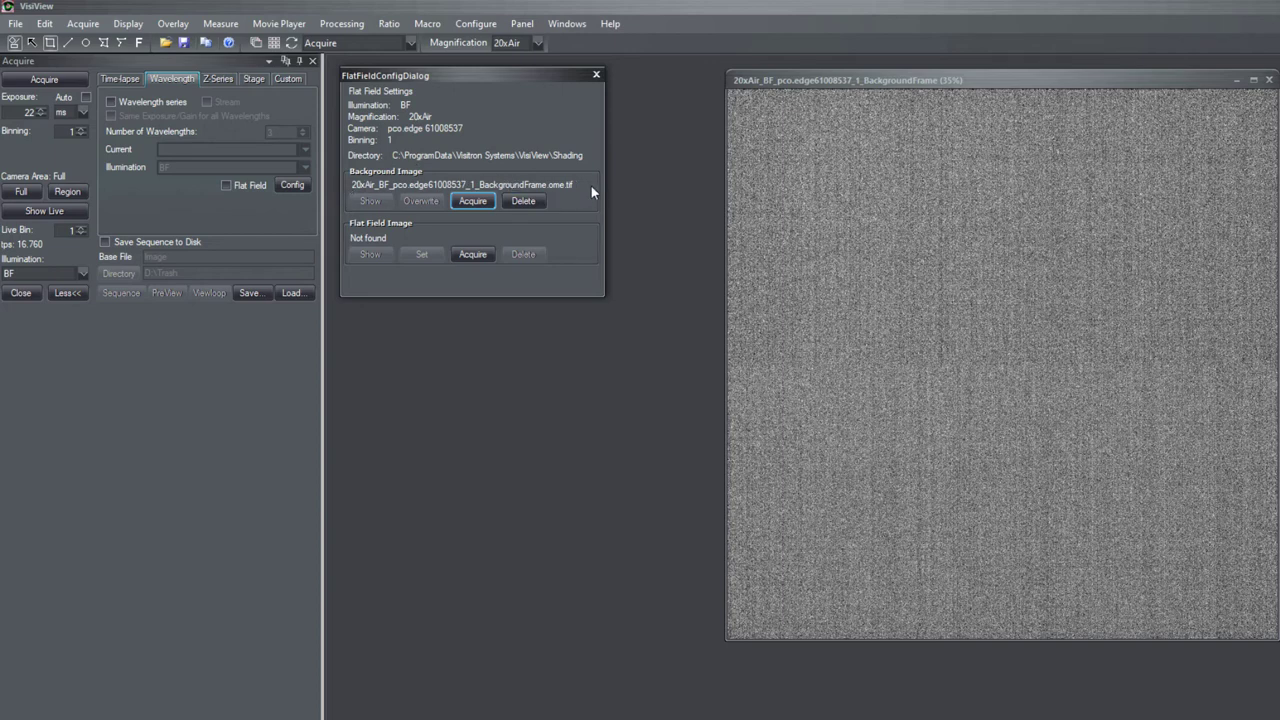
click(1268, 80)
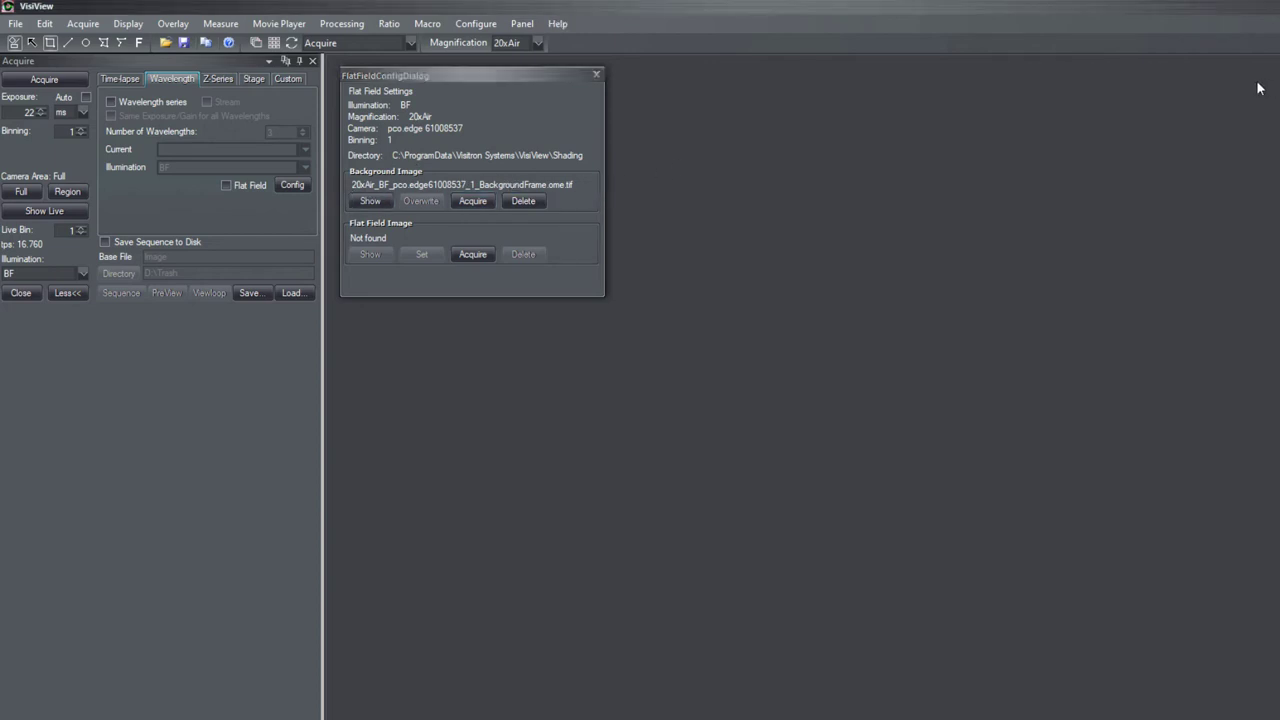
click(370, 202)
drag(656, 67, 1018, 70)
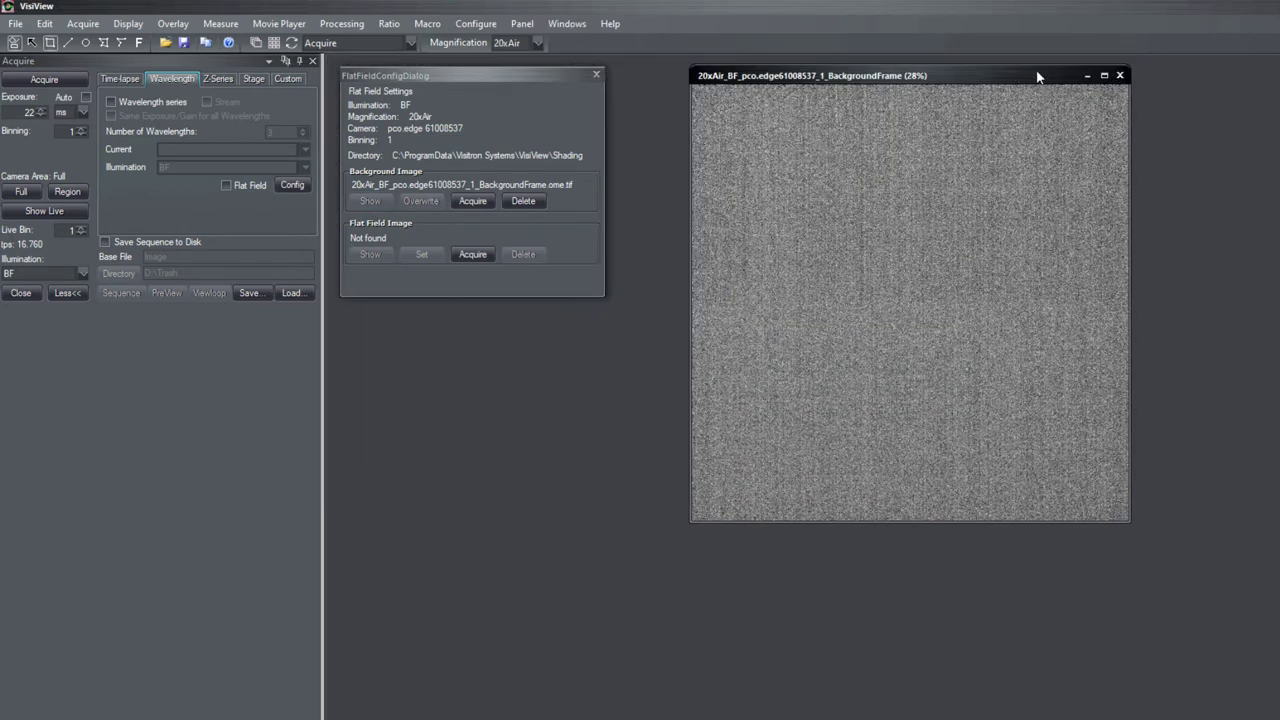
click(1119, 67)
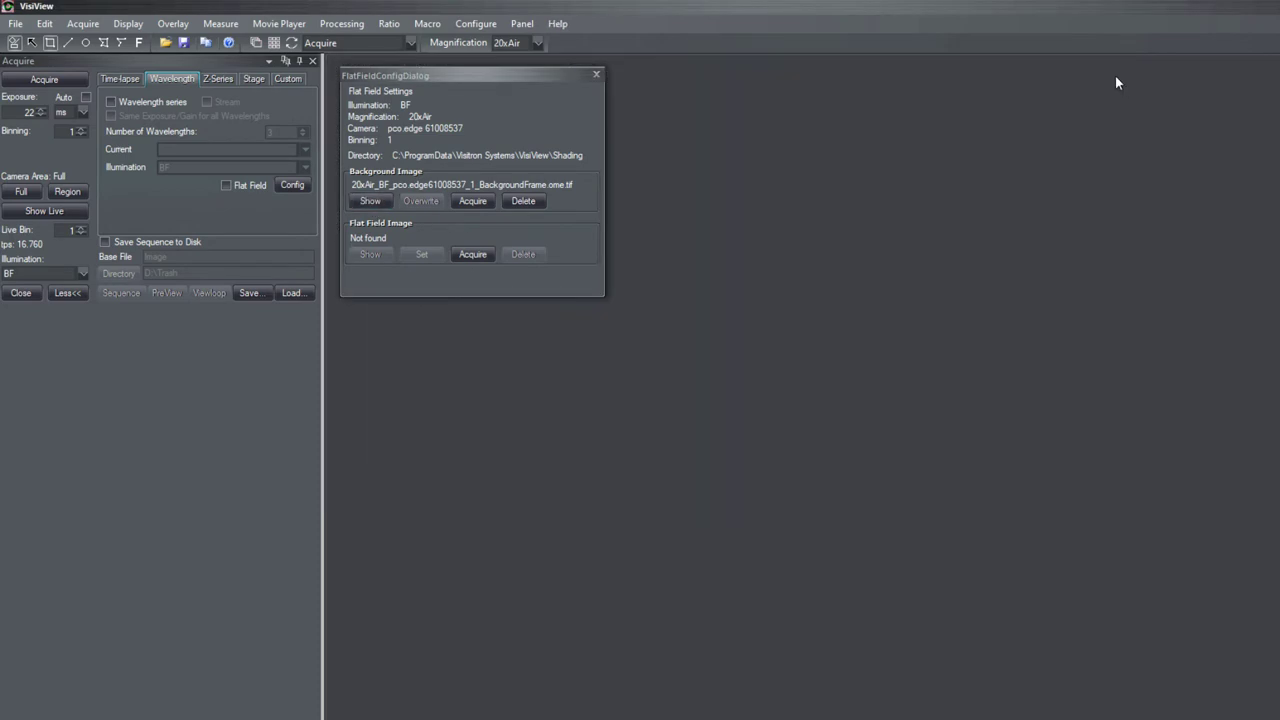
Start a live brightfield view and place its window to the right of the flat-field dialog.
click(65, 216)
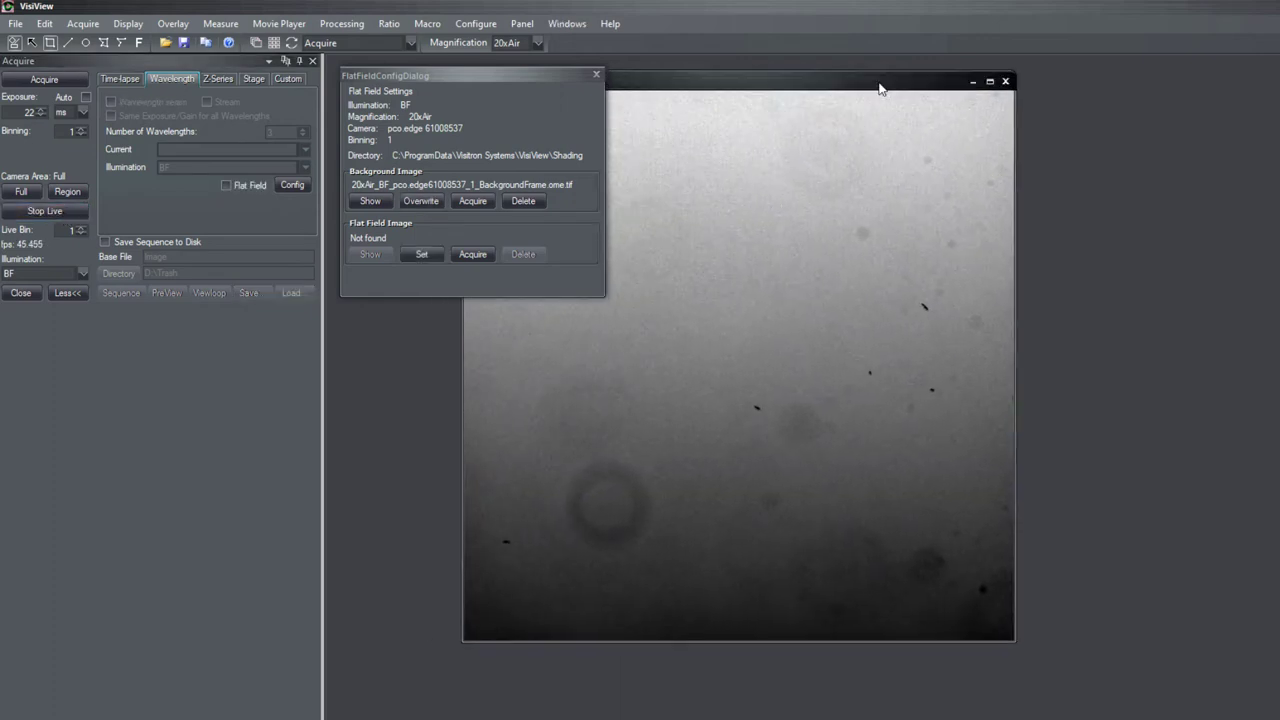
drag(880, 89, 978, 103)
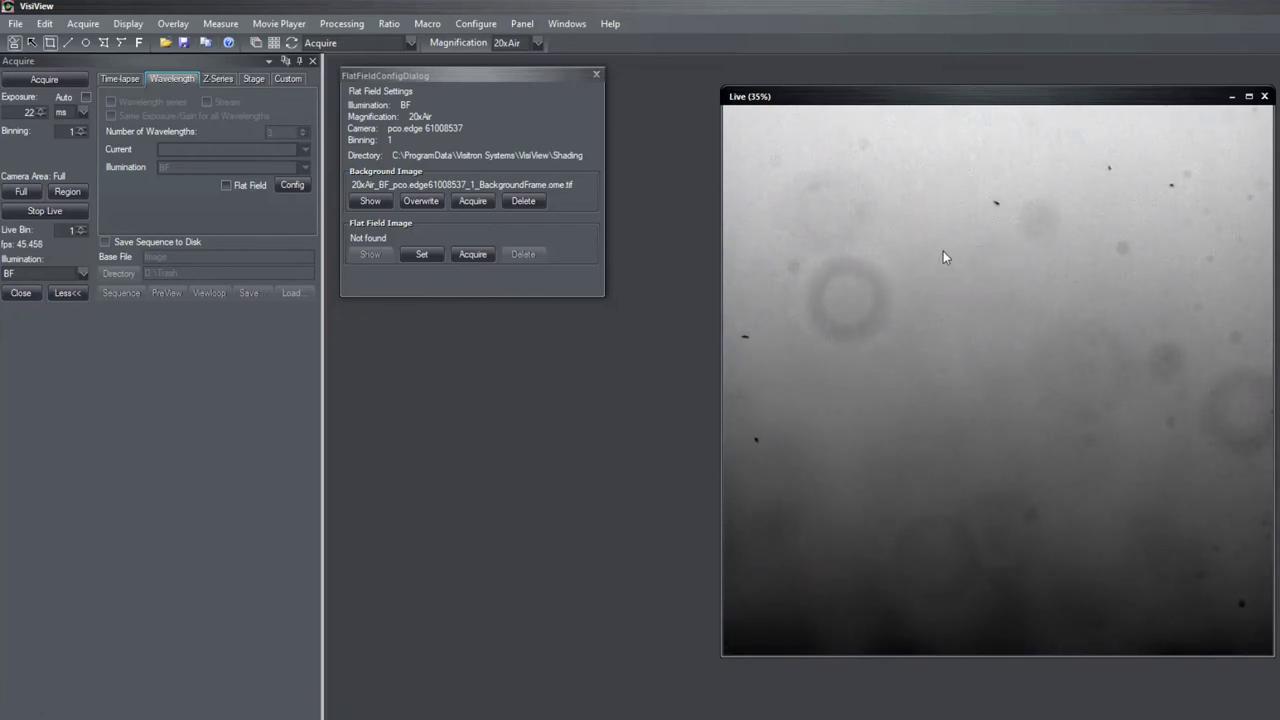
drag(958, 100, 931, 100)
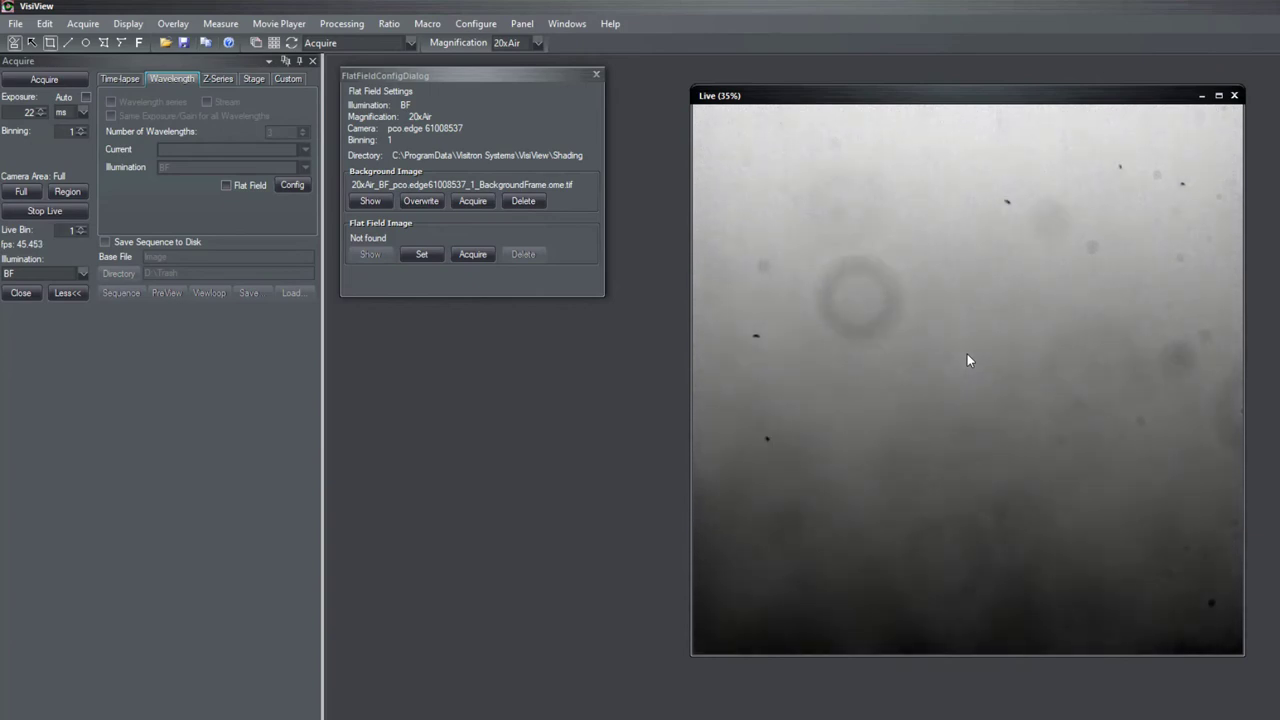
Save the live frame as the 20xAir BF FlatField image, then stop the live view.
click(422, 255)
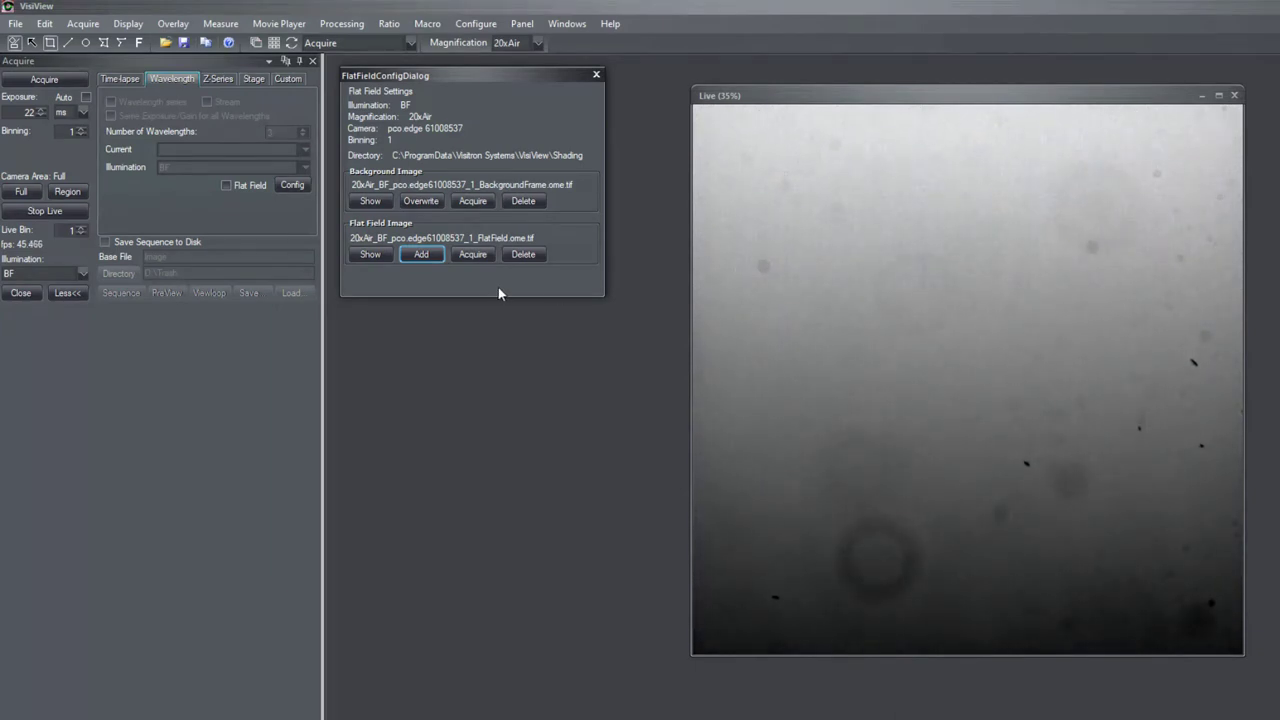
click(416, 254)
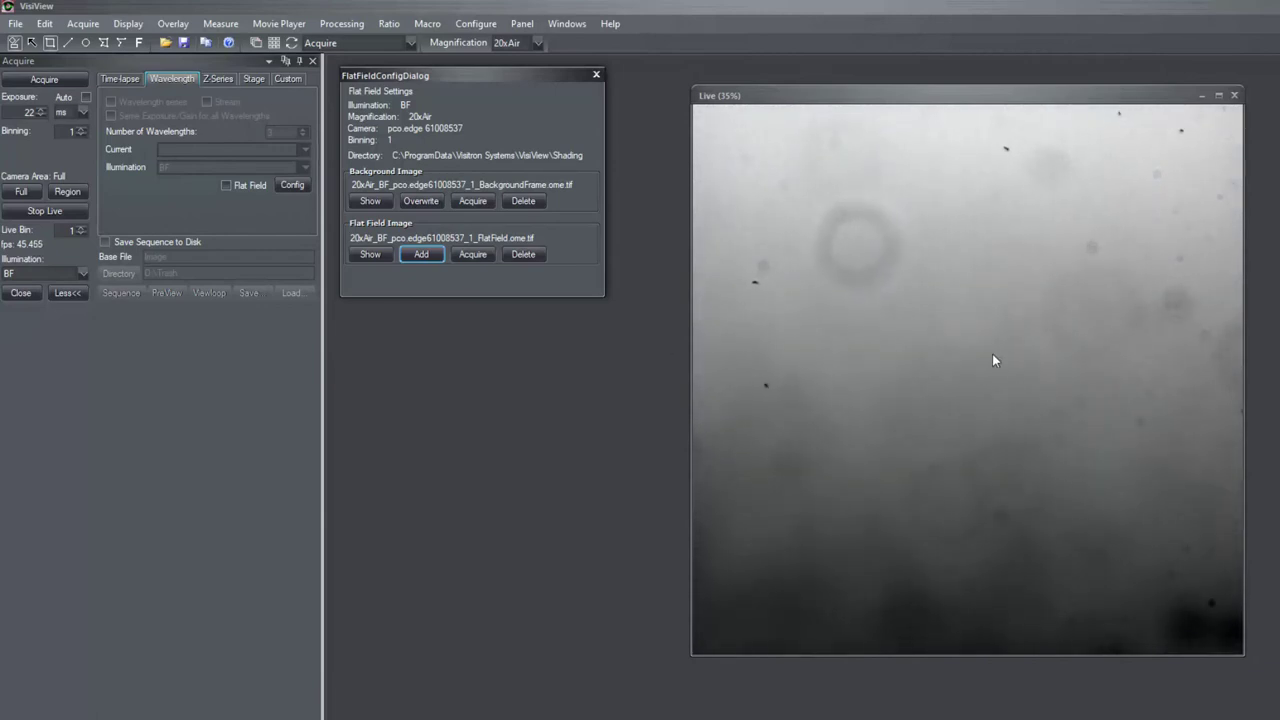
click(420, 254)
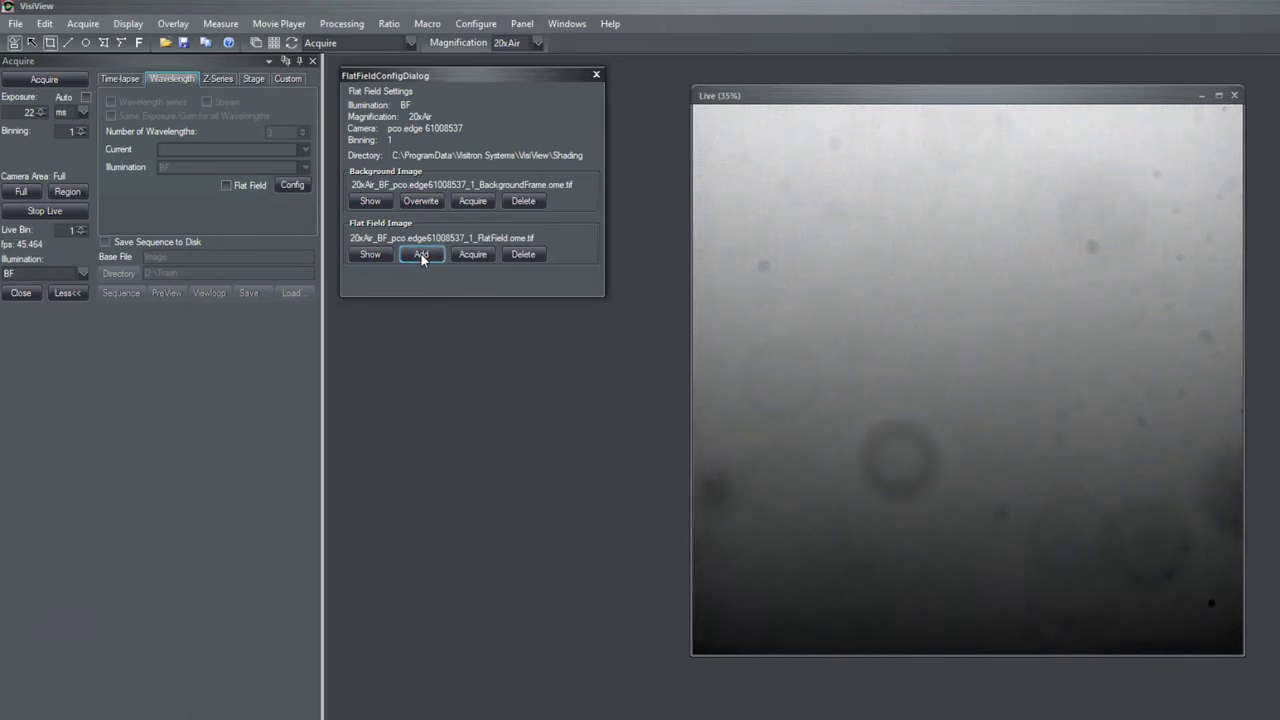
click(44, 210)
click(370, 254)
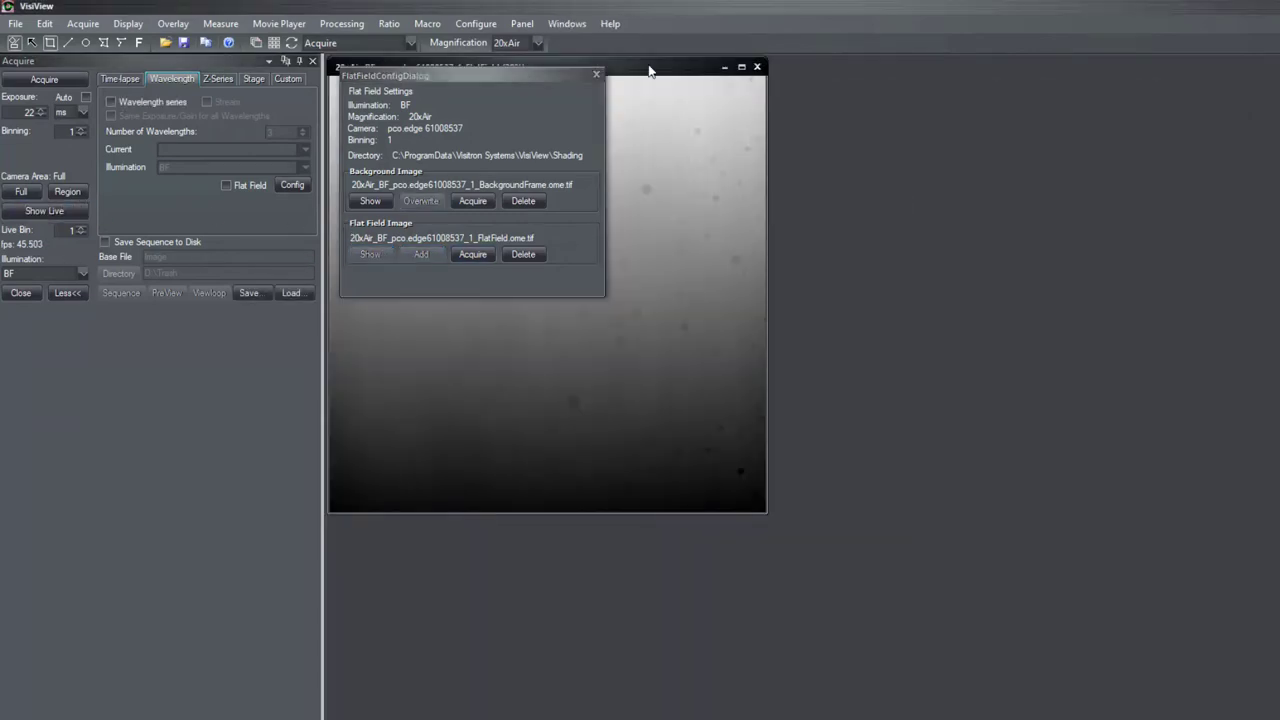
drag(645, 70, 1097, 97)
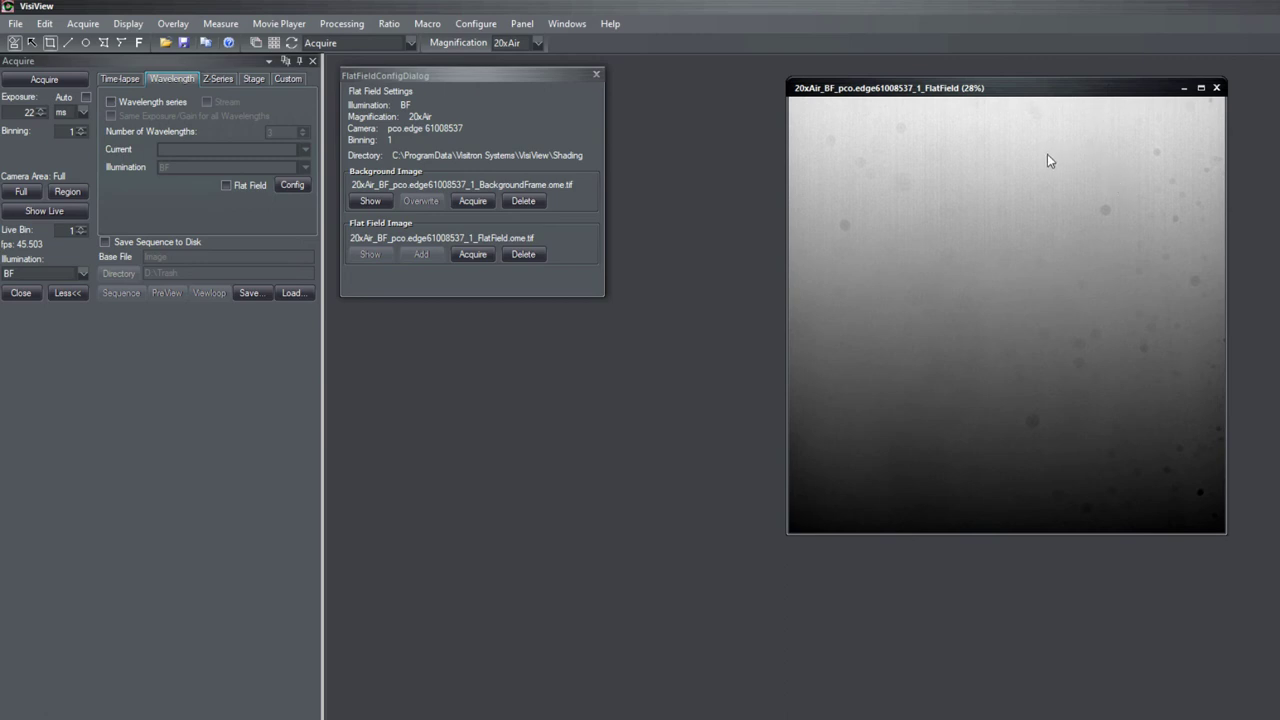
drag(1032, 88, 1006, 85)
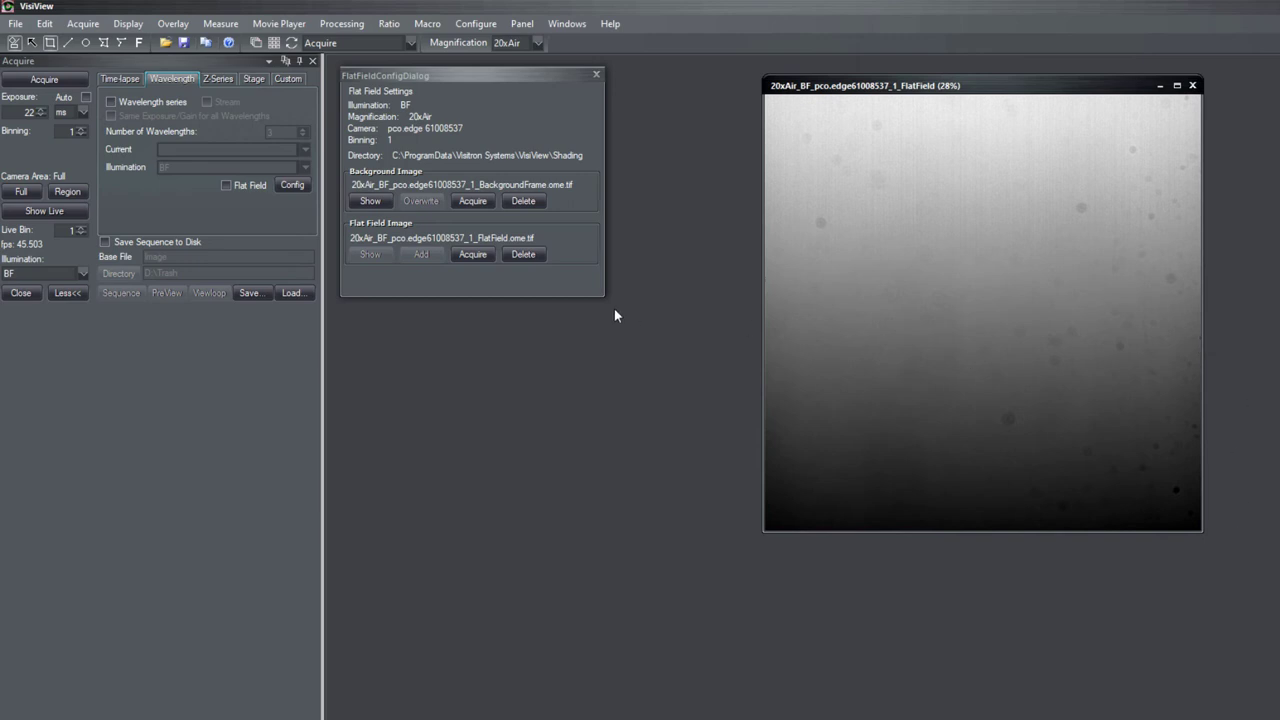
click(1194, 86)
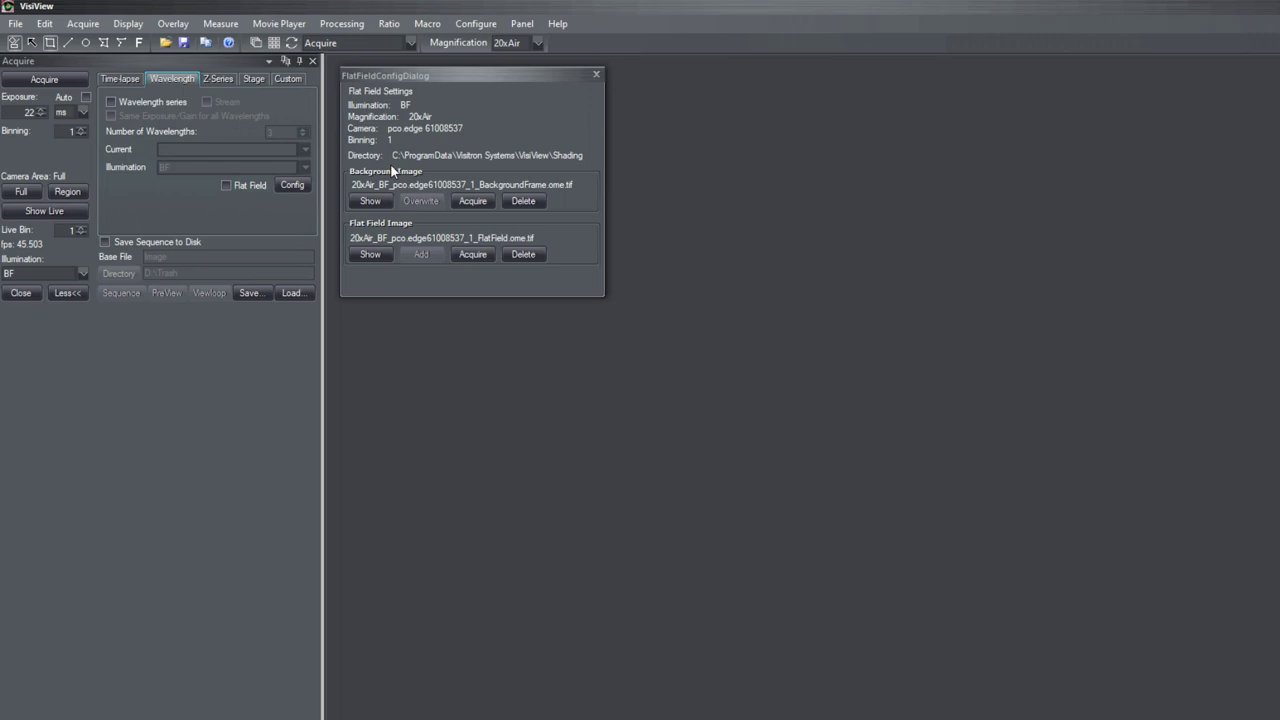
Close the FlatFieldConfigDialog and restart the live view of the tissue sample.
click(596, 76)
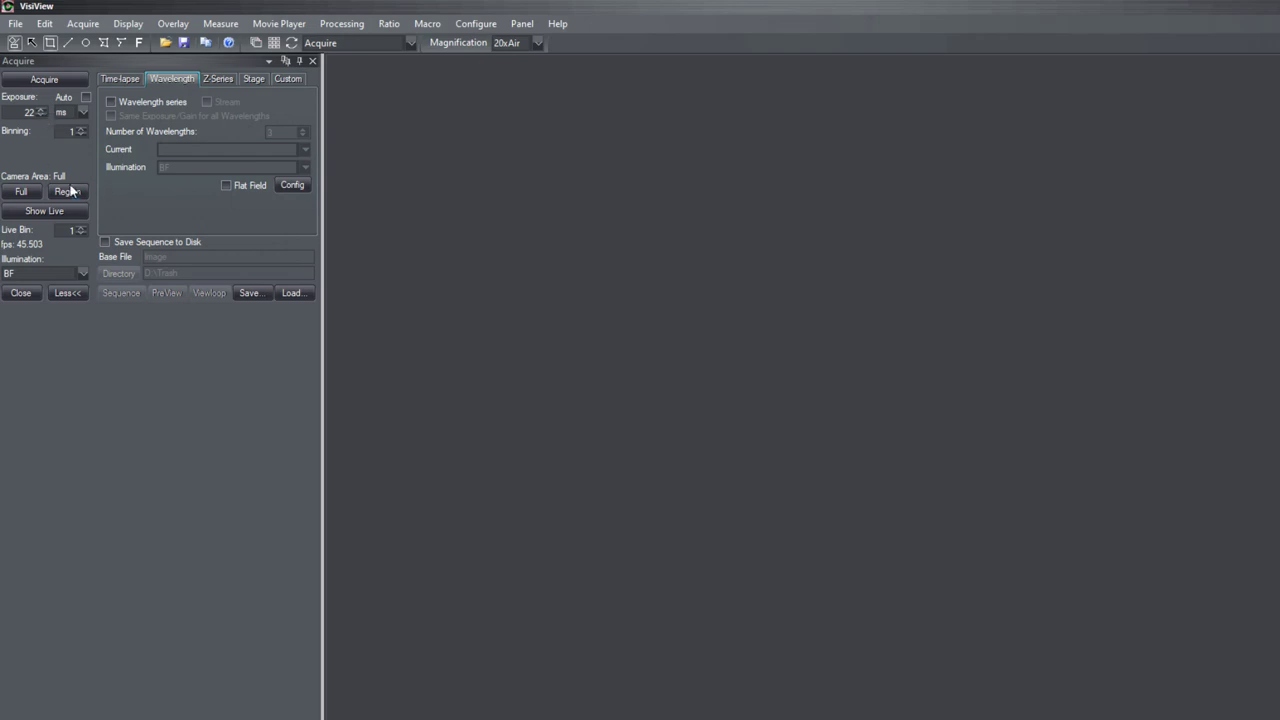
click(58, 212)
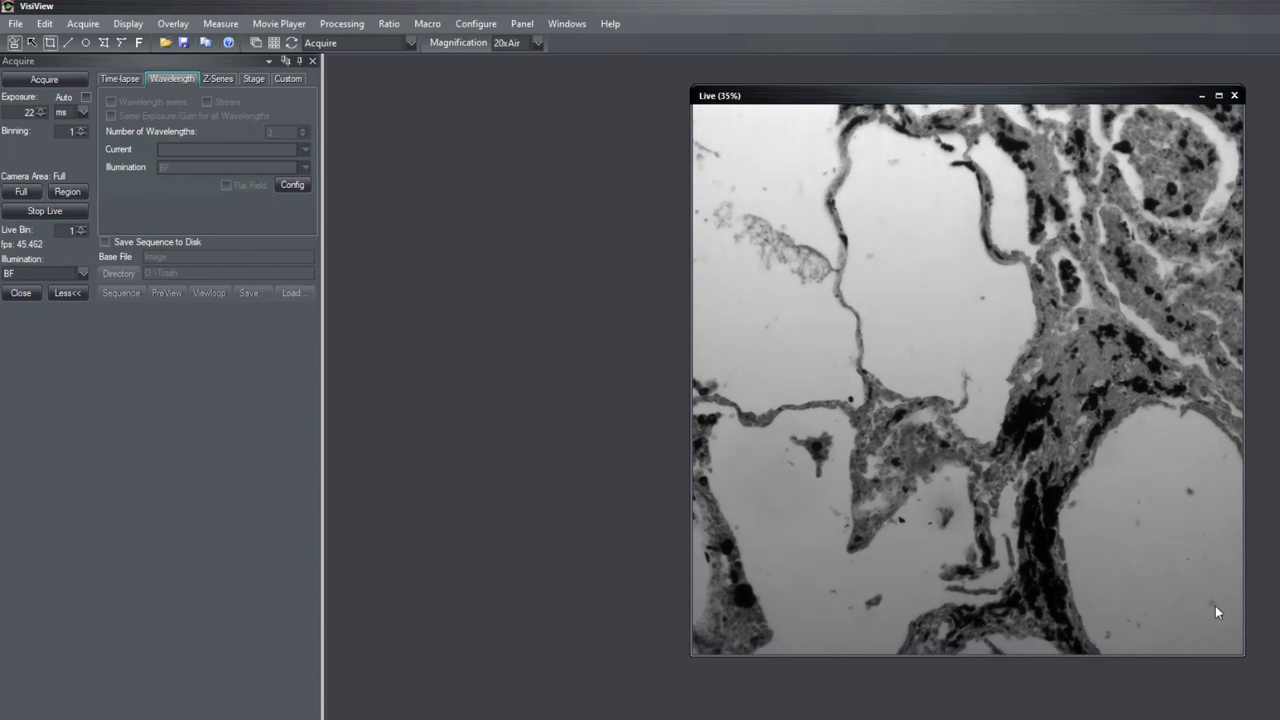
Stop the live view and acquire a brightfield image with flat field correction on.
click(45, 211)
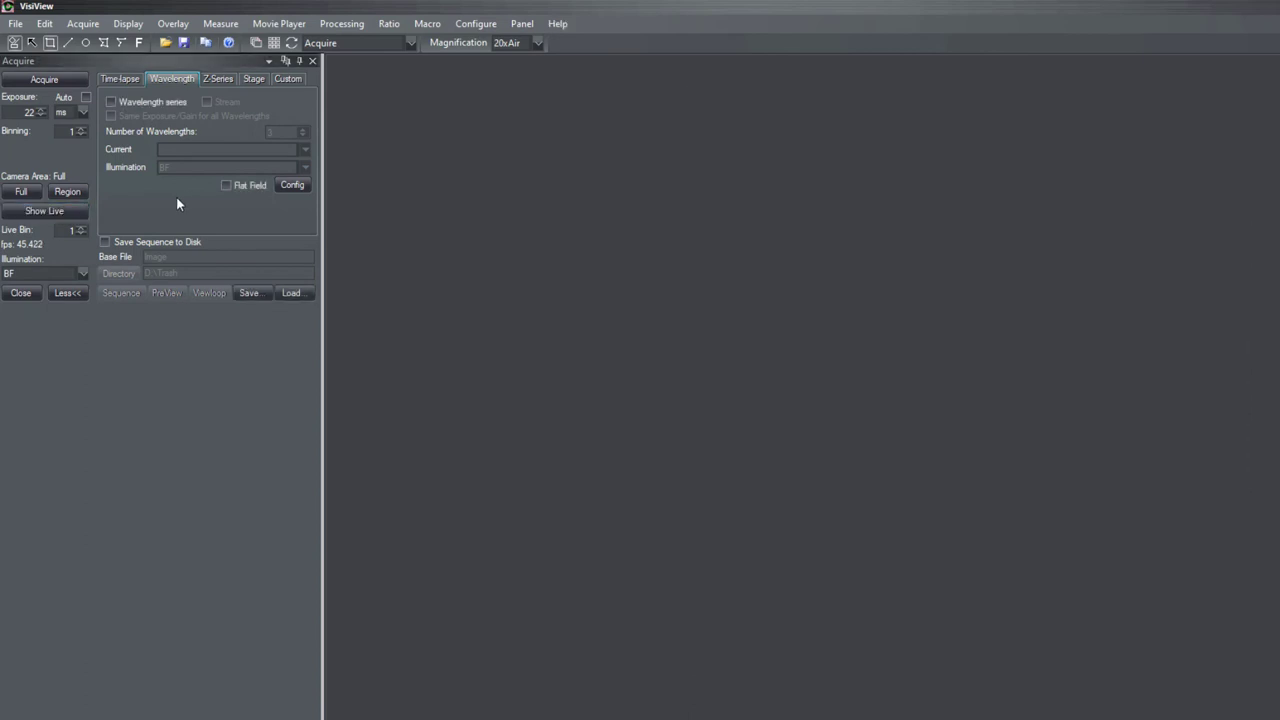
click(227, 186)
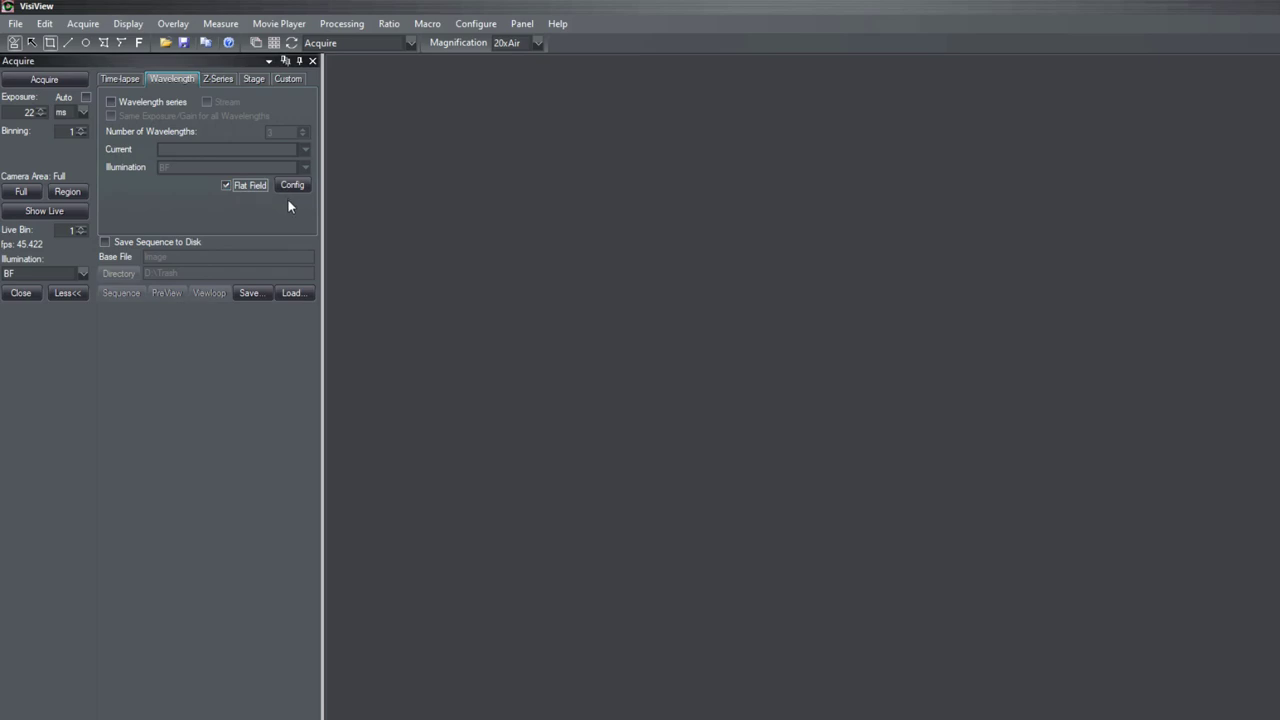
click(40, 82)
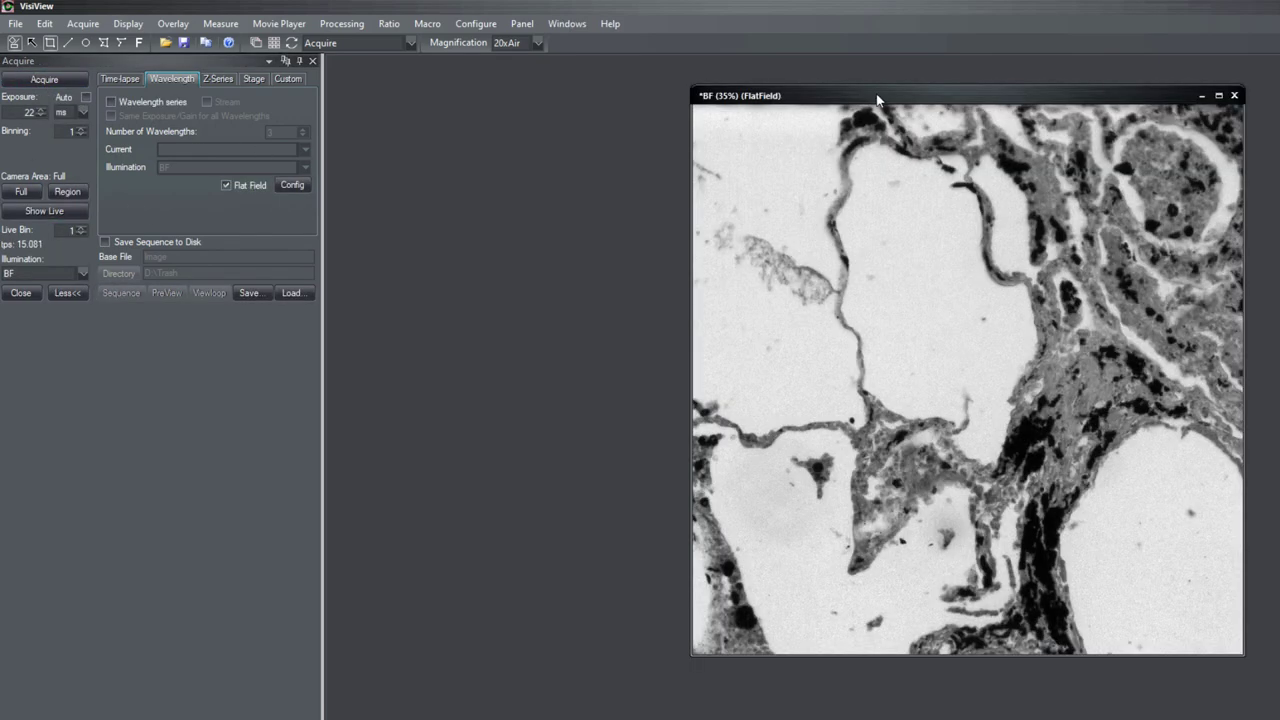
drag(877, 100, 601, 80)
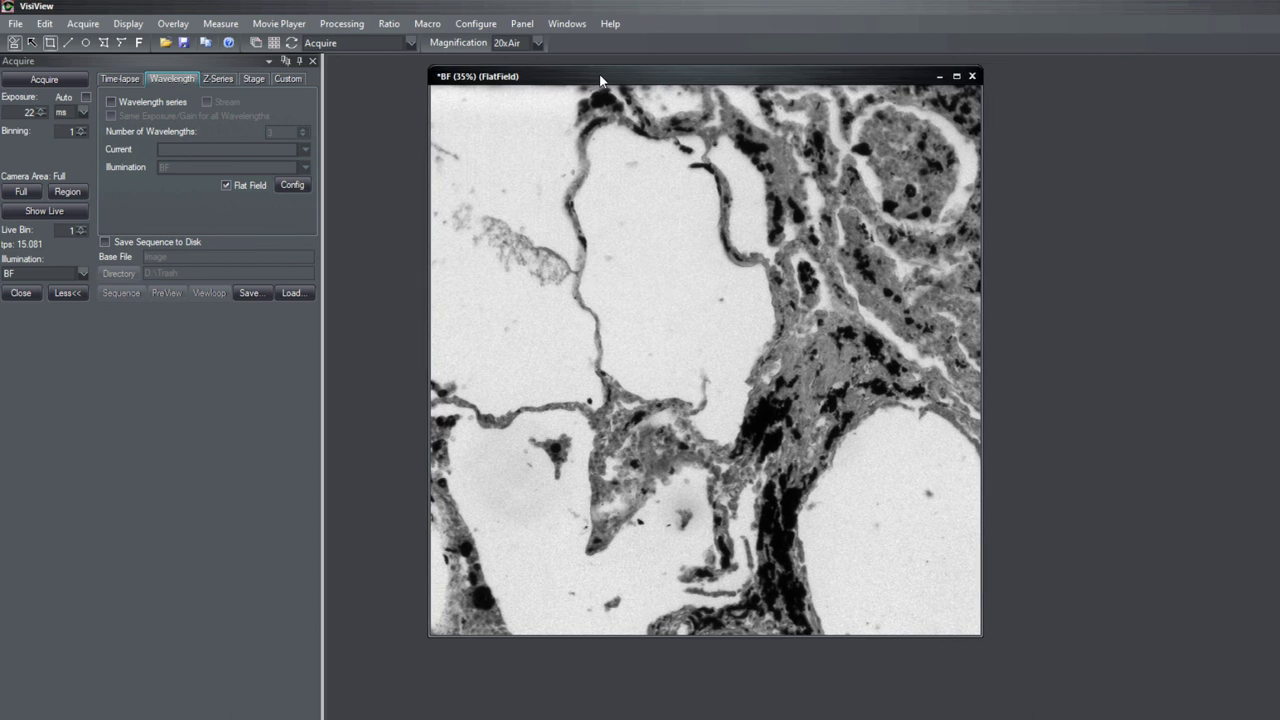
Acquire an uncorrected BF-1 image with flat field off and arrange both images side by side.
click(226, 187)
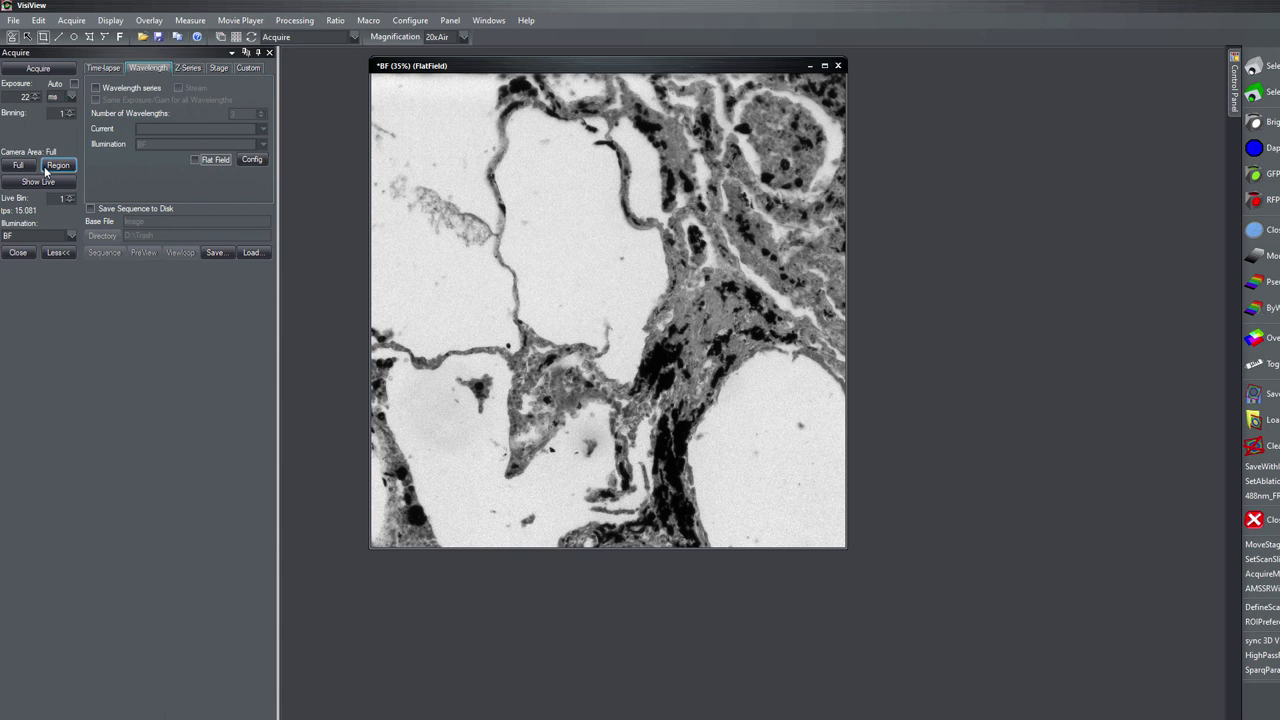
click(36, 68)
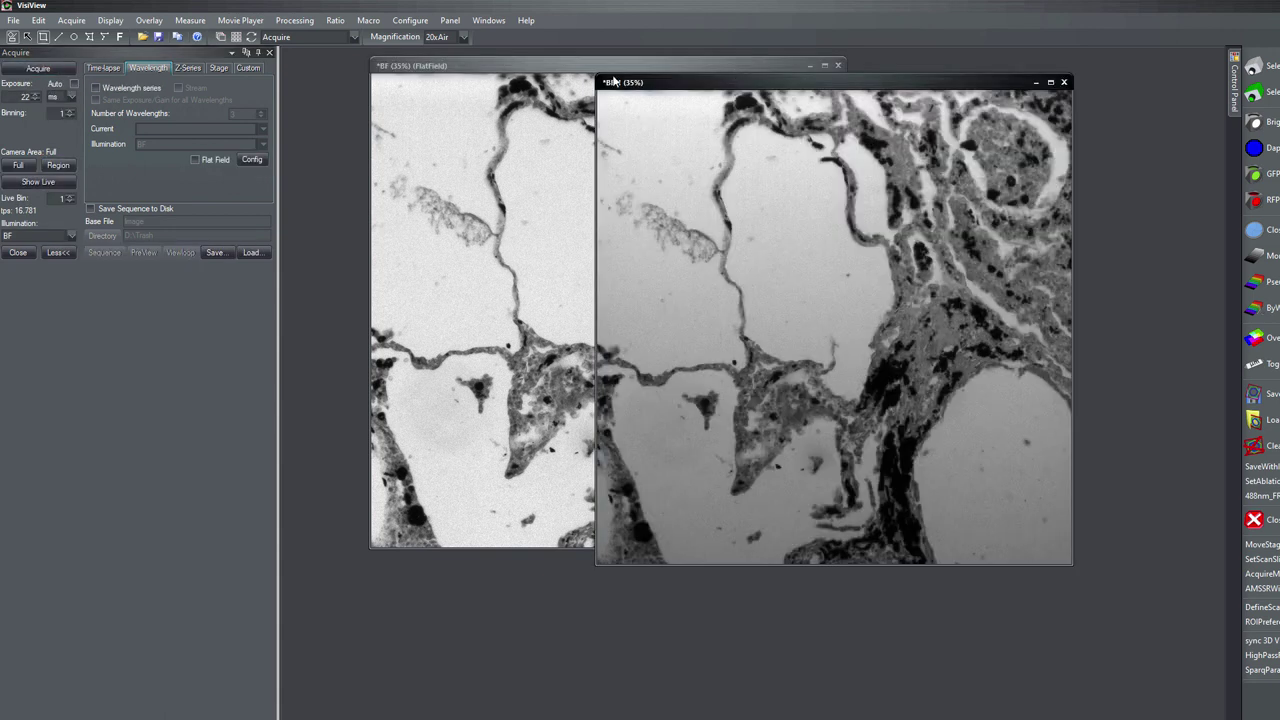
drag(914, 81, 1043, 72)
drag(648, 74, 627, 81)
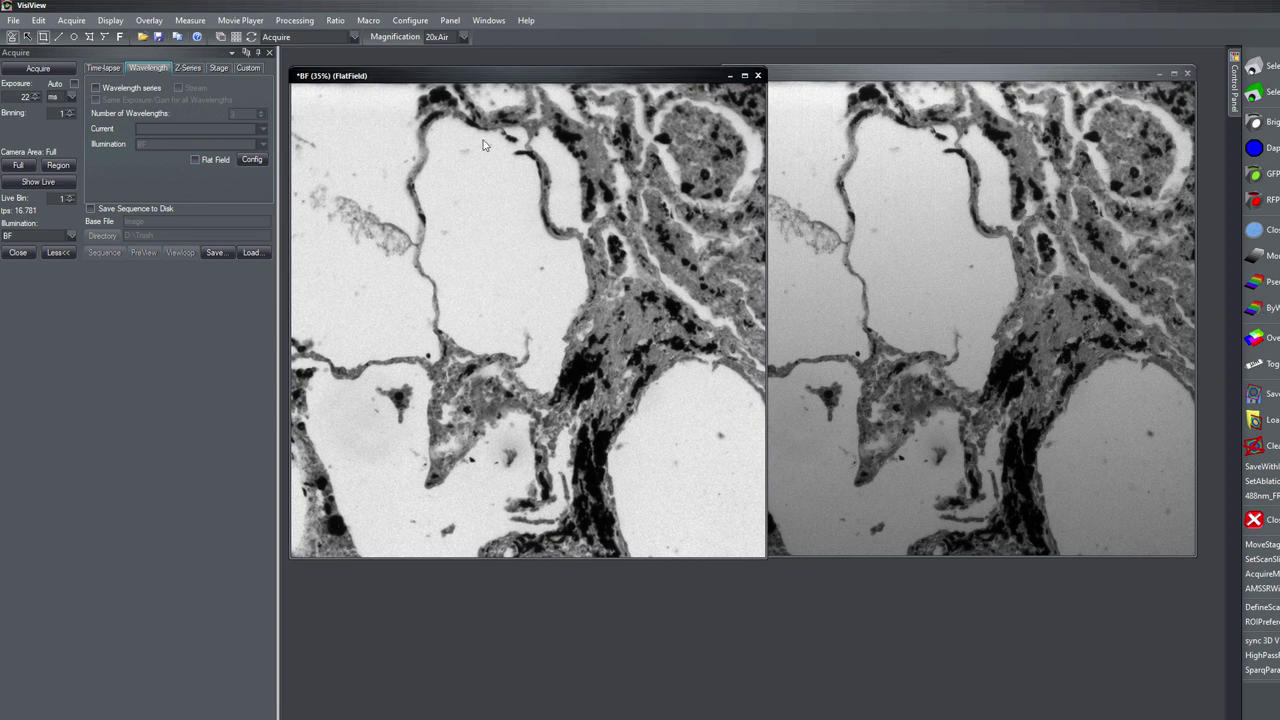
drag(881, 70, 850, 77)
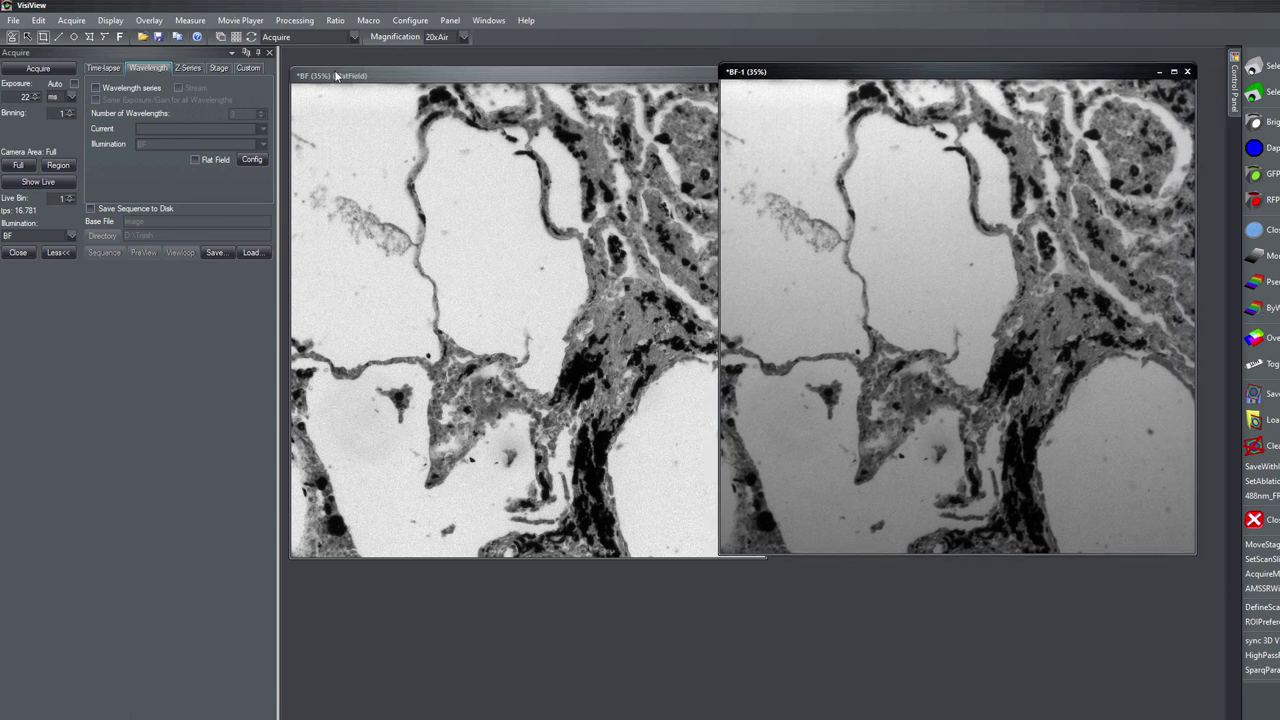
click(406, 84)
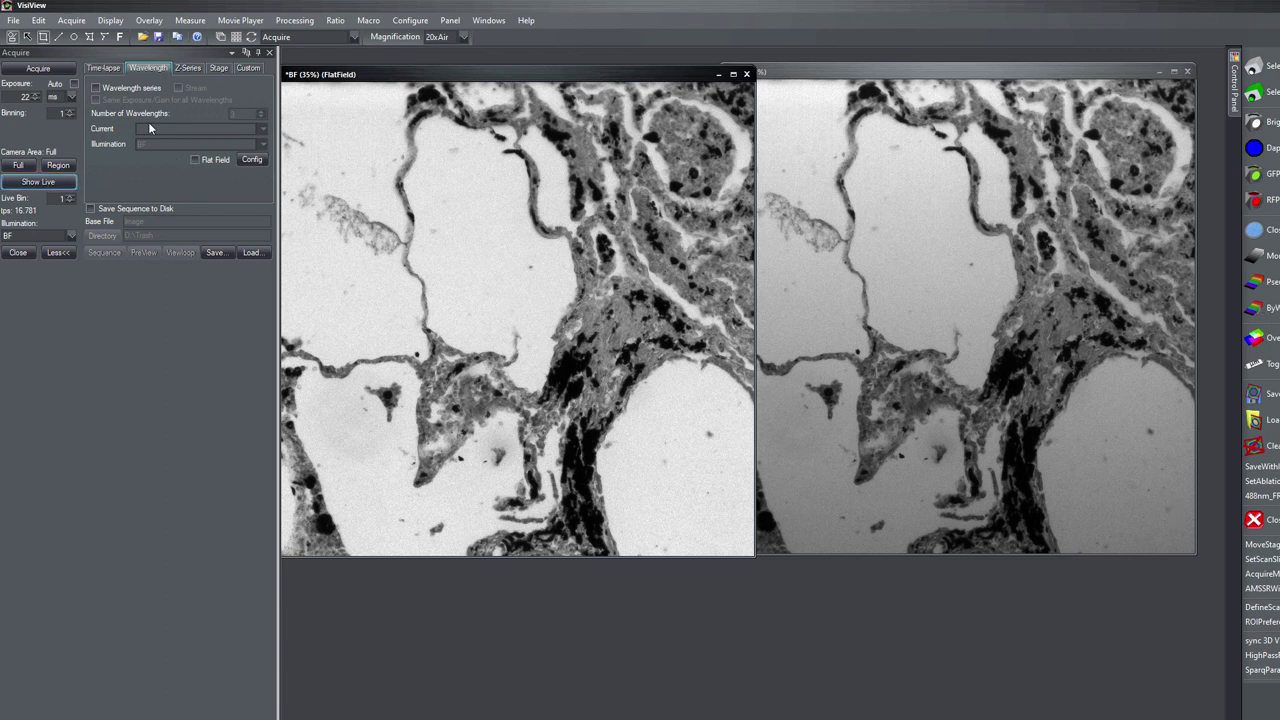
Enable the three-wavelength series and select wavelength 2:BF for configuration.
click(96, 88)
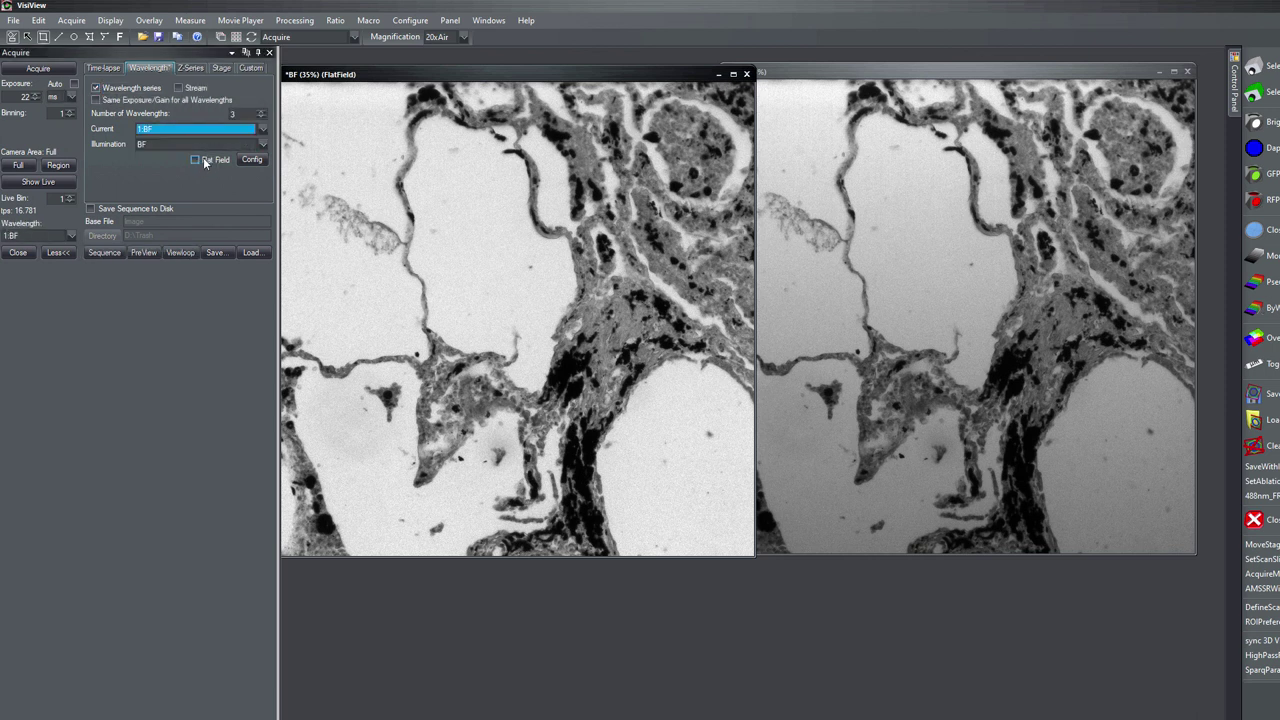
click(196, 130)
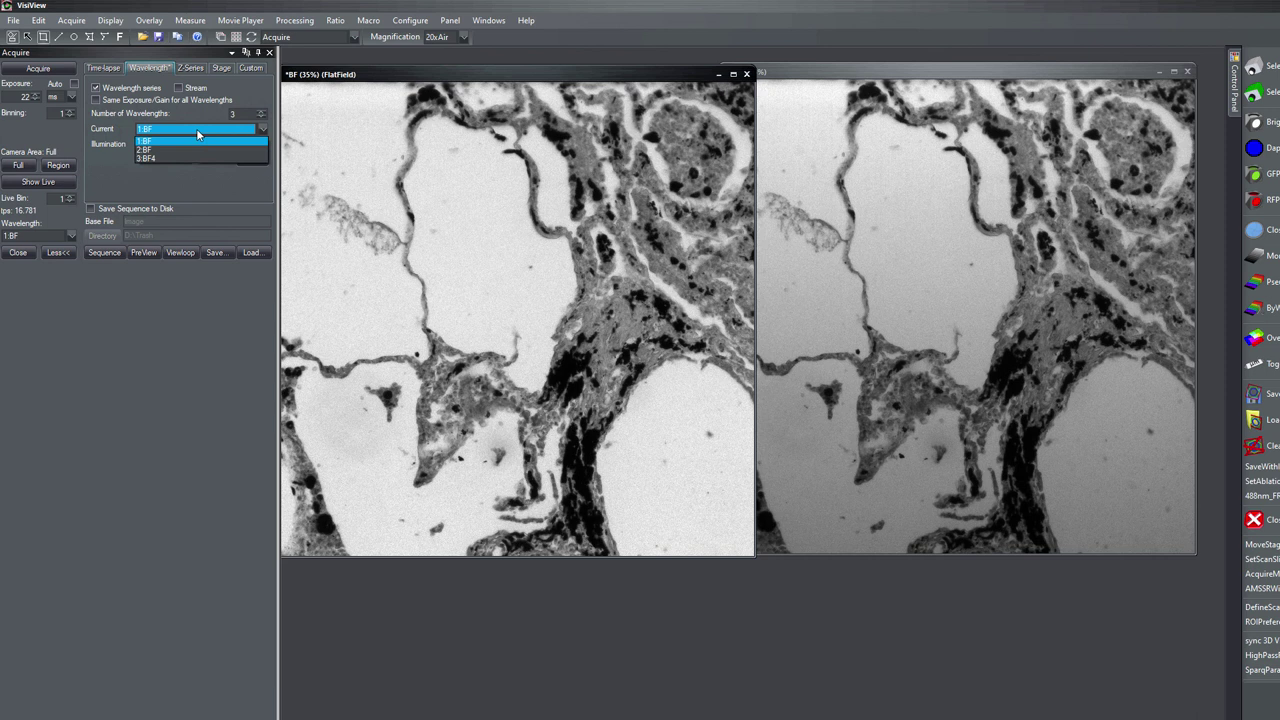
click(159, 149)
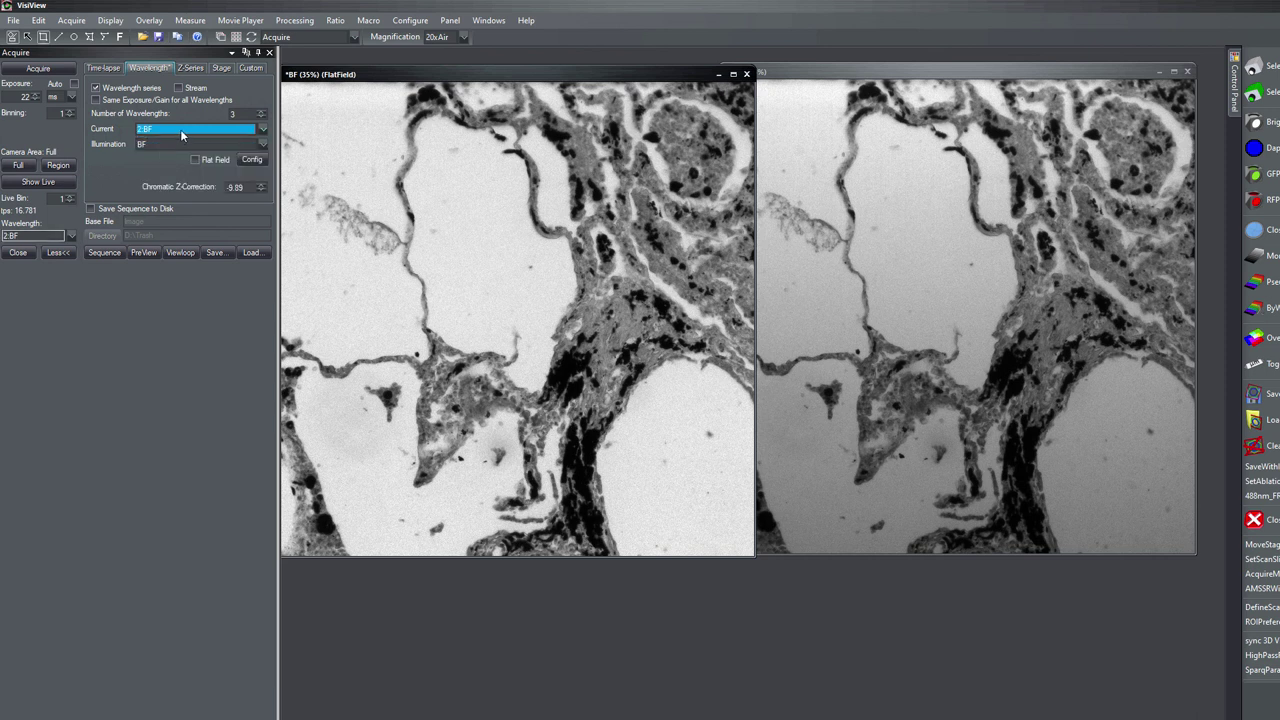